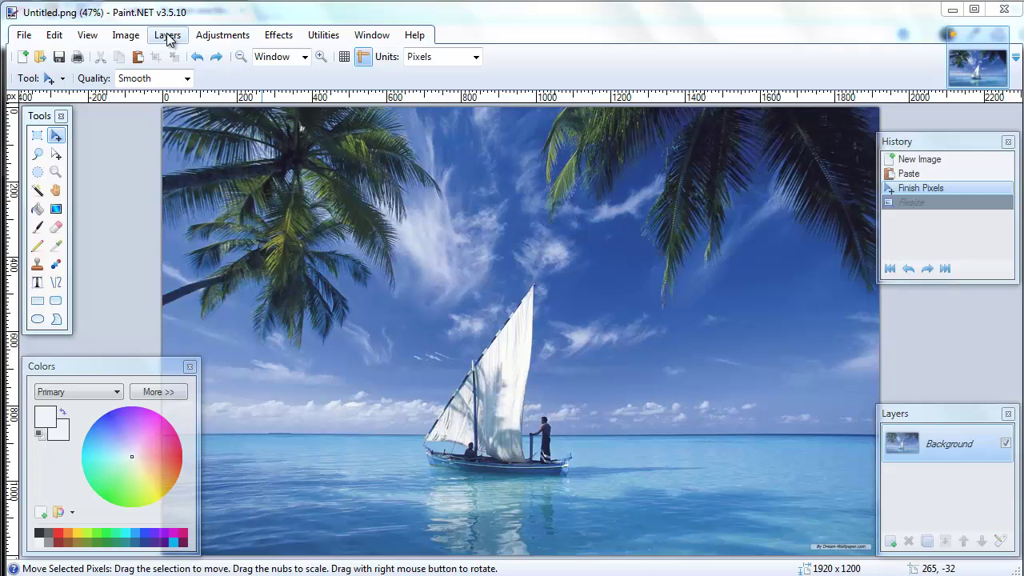
# Resize the beach photo to 600 pixels wide (600x375) with aspect ratio maintained.
pyautogui.click(129, 37)
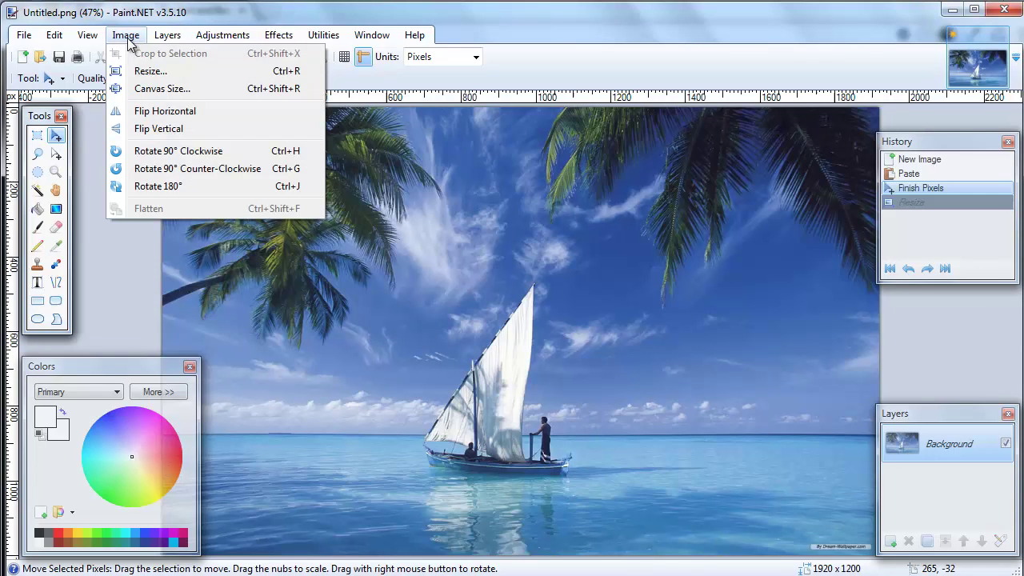
pyautogui.click(140, 72)
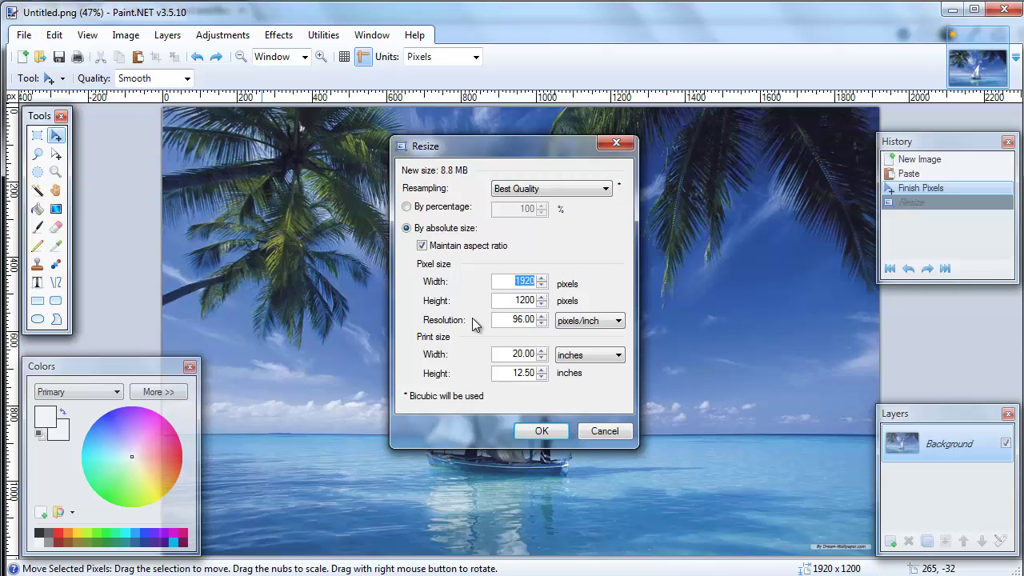
pyautogui.write('600')
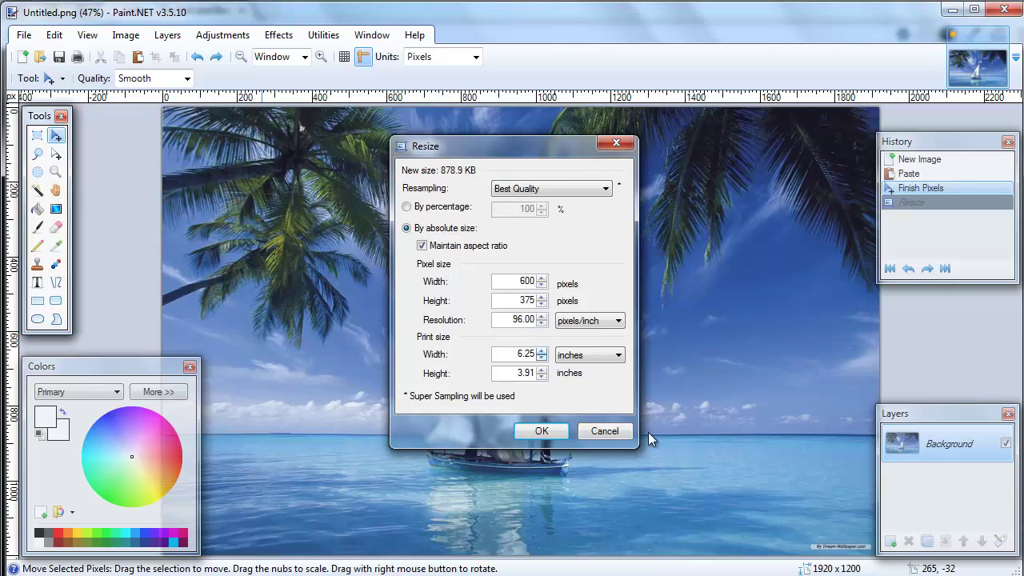
pyautogui.click(542, 431)
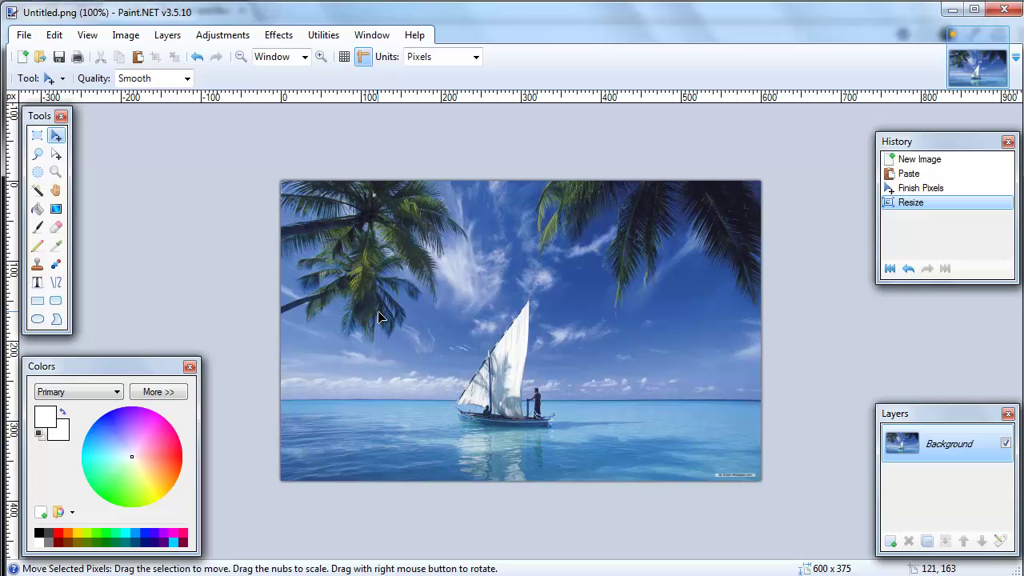
# Undo the 600x375 resize to restore the full-size photo.
pyautogui.click(124, 37)
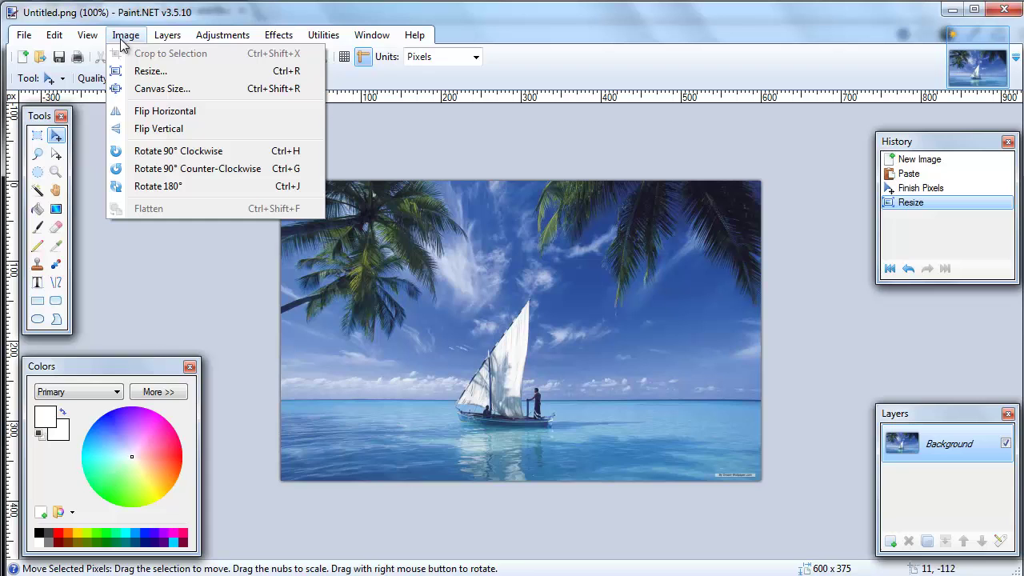
pyautogui.click(148, 71)
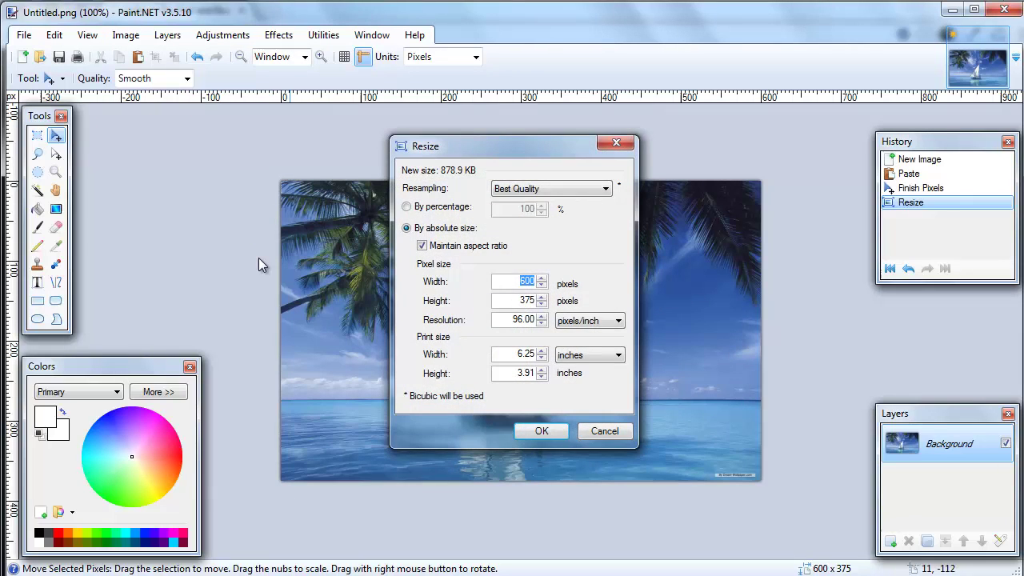
pyautogui.click(602, 432)
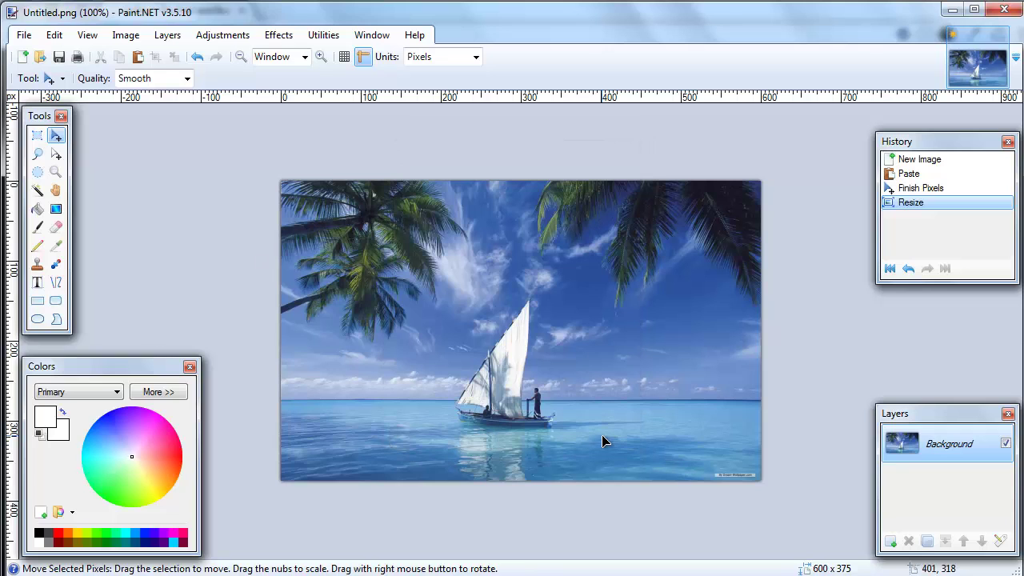
pyautogui.hotkey('ctrl', 'z')
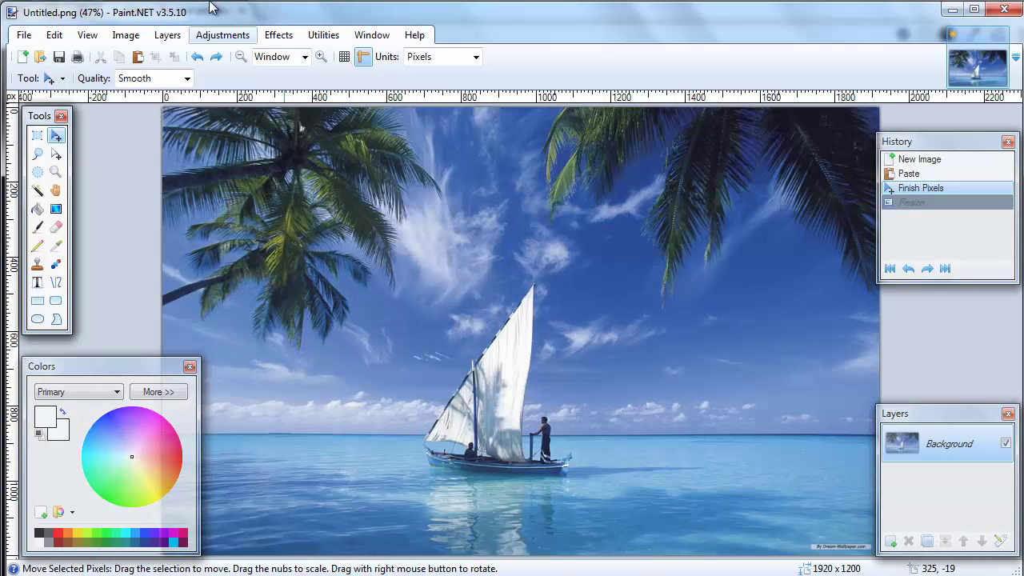
# Resize the original photo to 600 pixels tall, giving 960x600 with proportions kept.
pyautogui.click(126, 36)
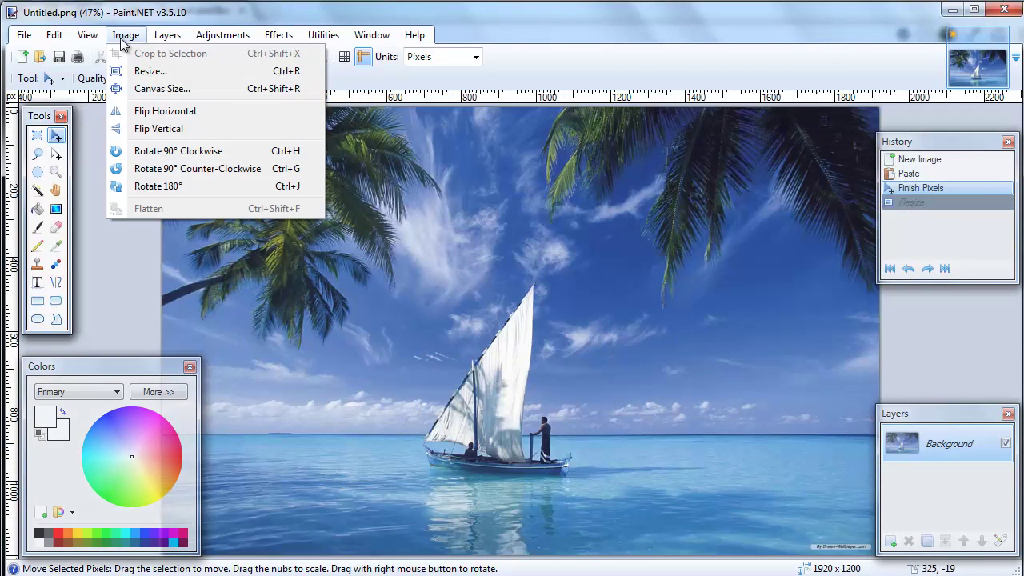
pyautogui.click(151, 71)
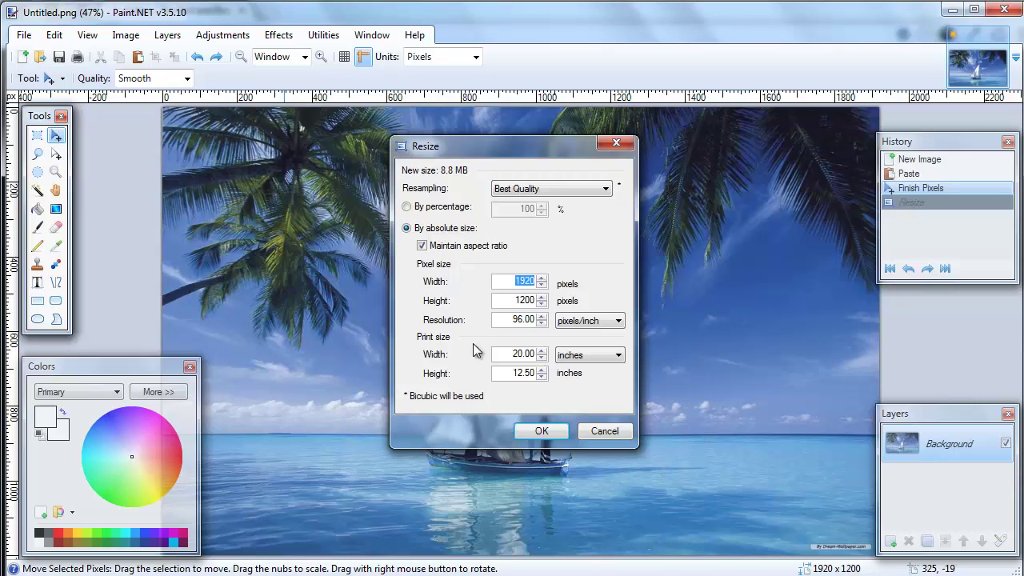
pyautogui.write('510')
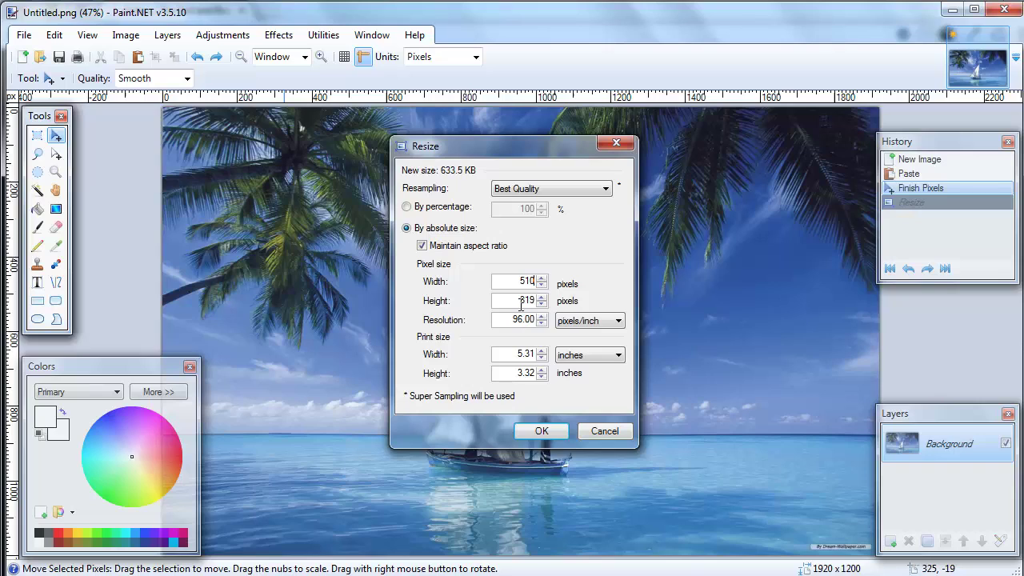
pyautogui.doubleClick(529, 300)
pyautogui.write('600')
pyautogui.click(534, 430)
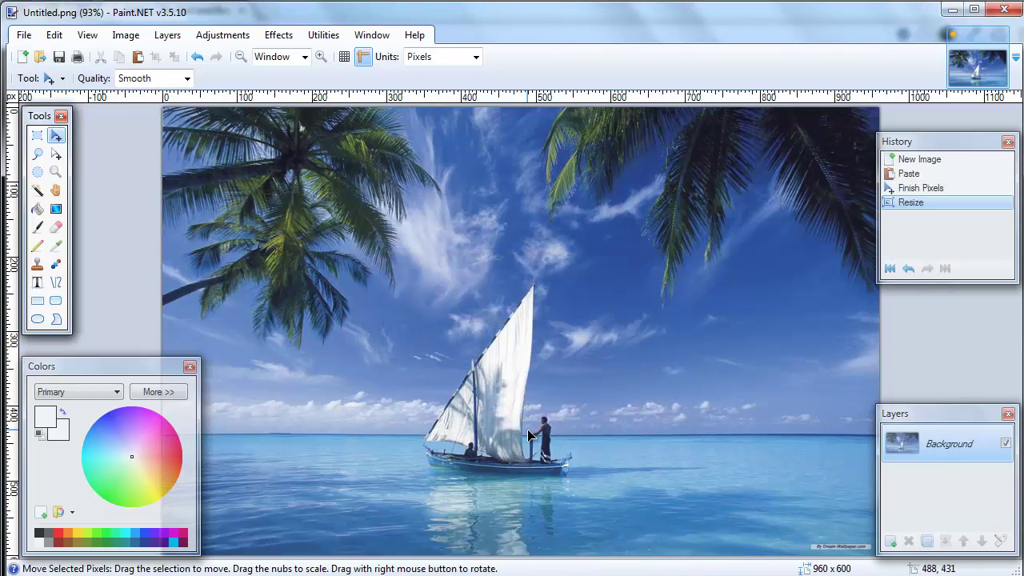
# Trim the canvas to 510x600 with a Middle anchor, centring the sailboat.
pyautogui.click(131, 39)
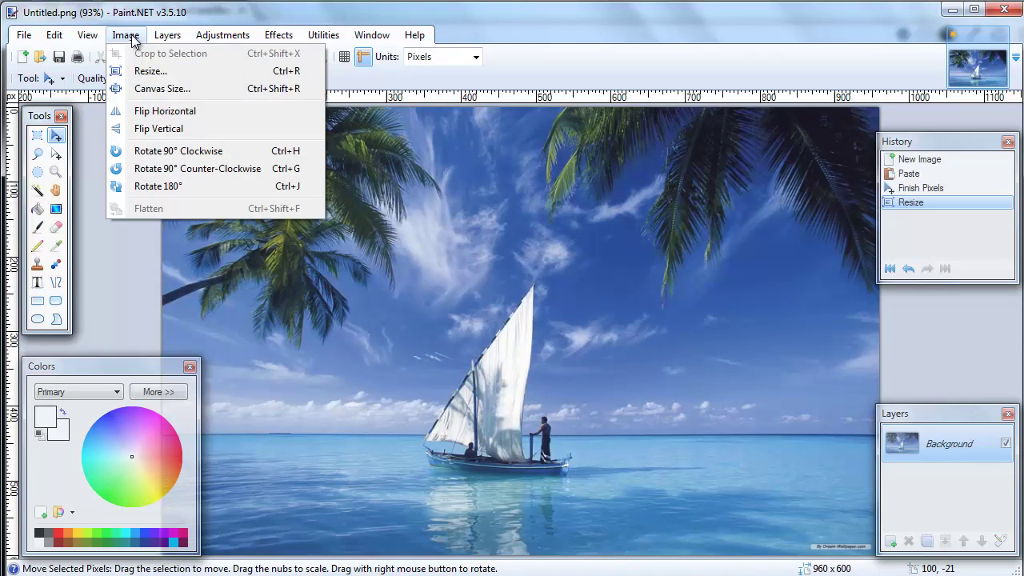
pyautogui.click(147, 89)
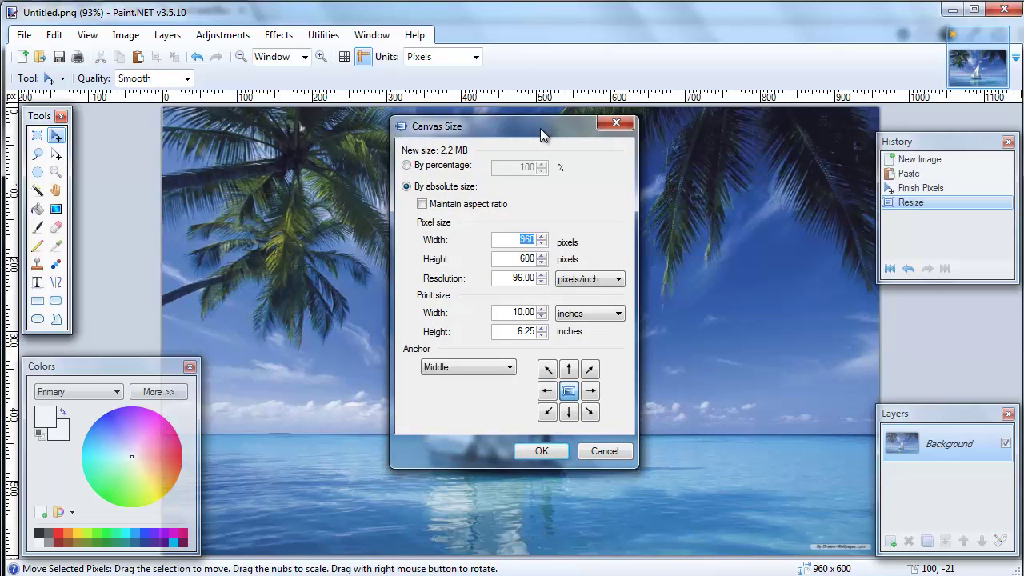
pyautogui.moveTo(540, 128); pyautogui.dragTo(792, 185)
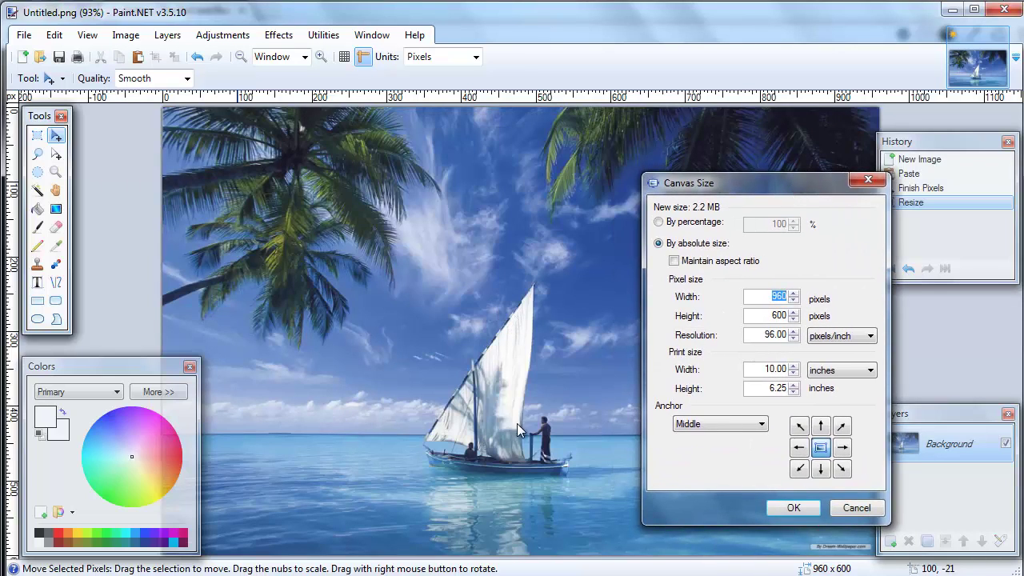
pyautogui.moveTo(787, 187); pyautogui.dragTo(696, 168)
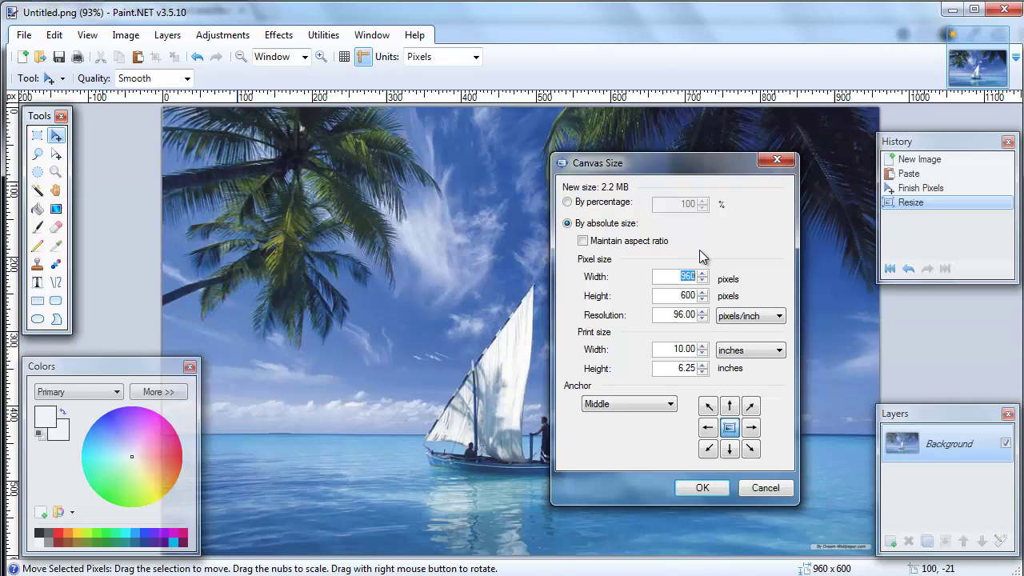
pyautogui.write('510')
pyautogui.click(701, 488)
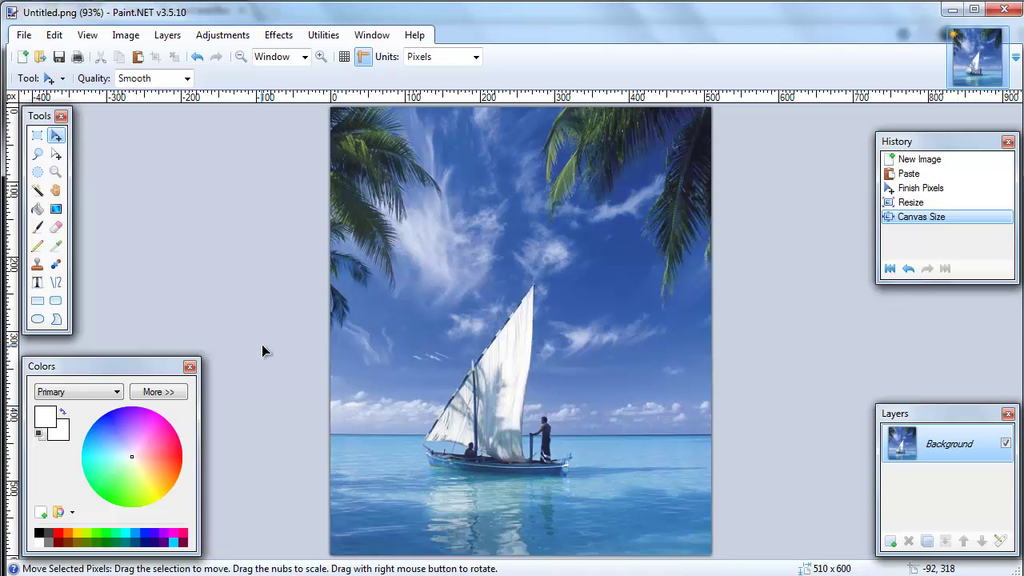
# Set up Save As for a JPEG named resized-file on the Desktop.
pyautogui.click(59, 57)
pyautogui.click(24, 36)
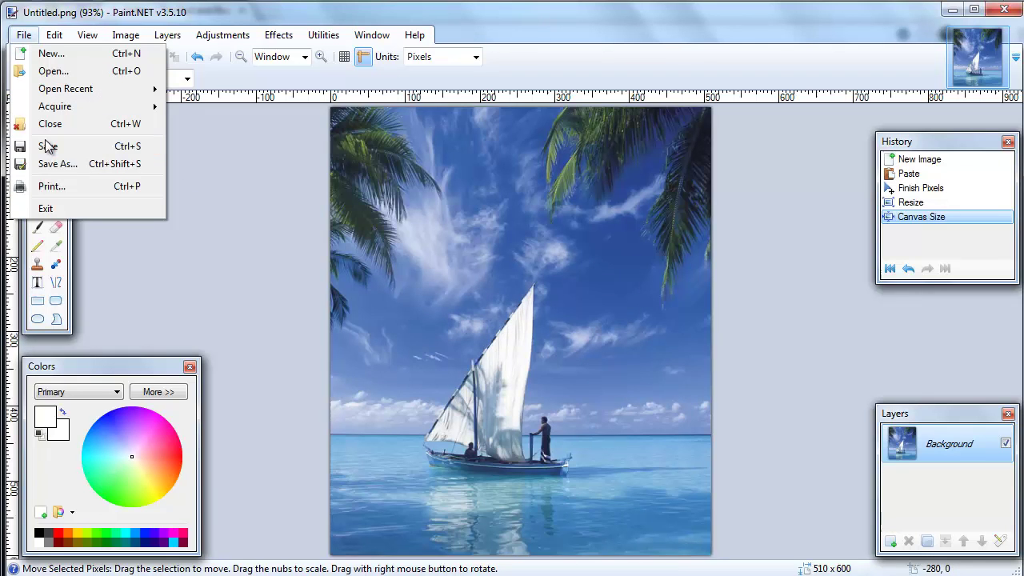
pyautogui.click(52, 163)
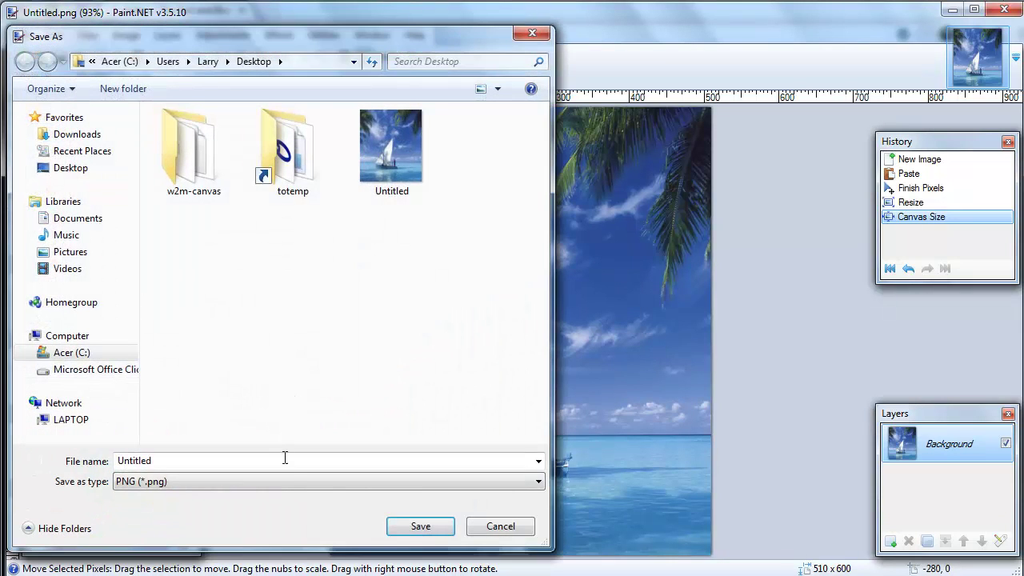
pyautogui.click(282, 481)
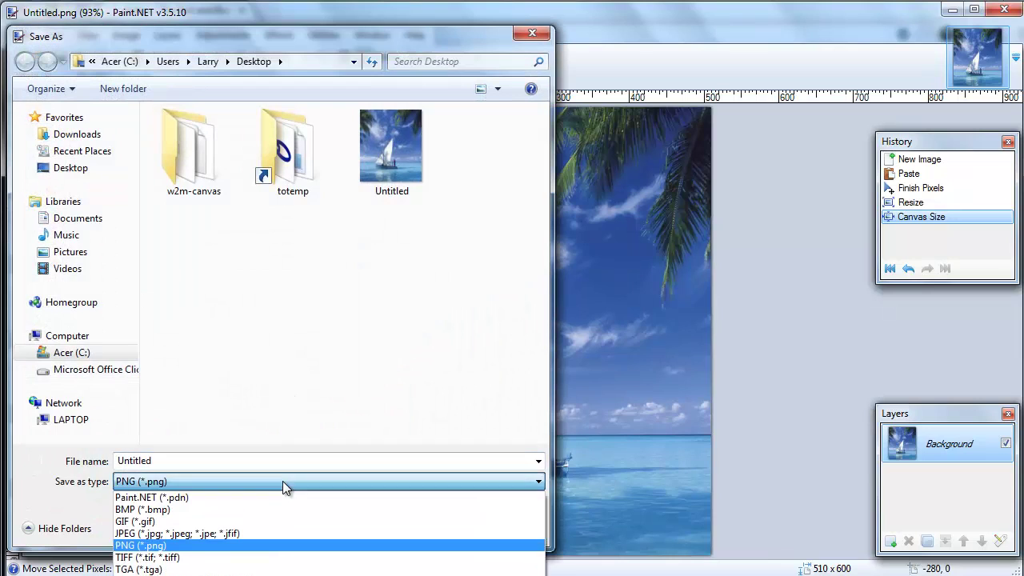
pyautogui.click(279, 533)
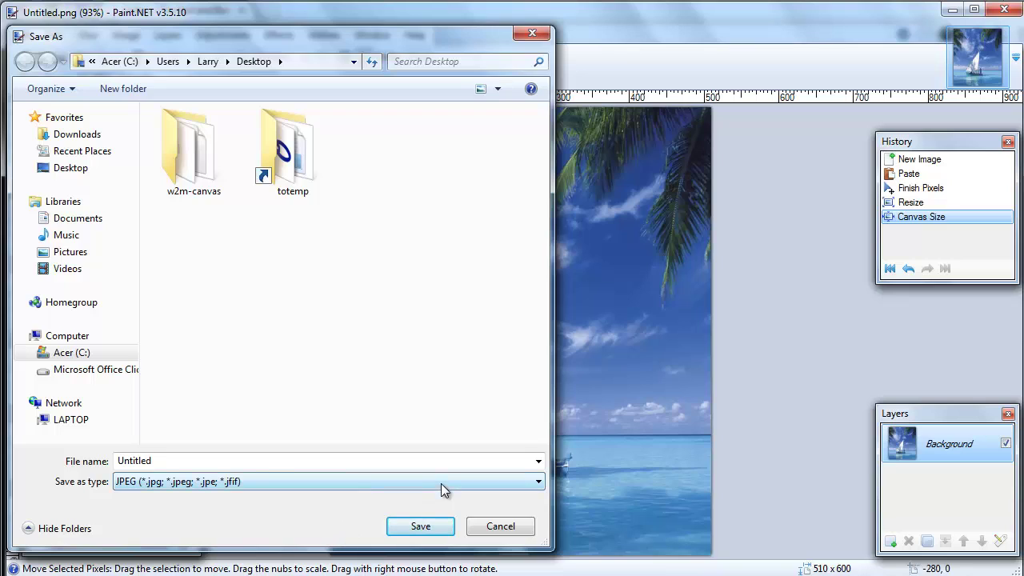
pyautogui.doubleClick(399, 465)
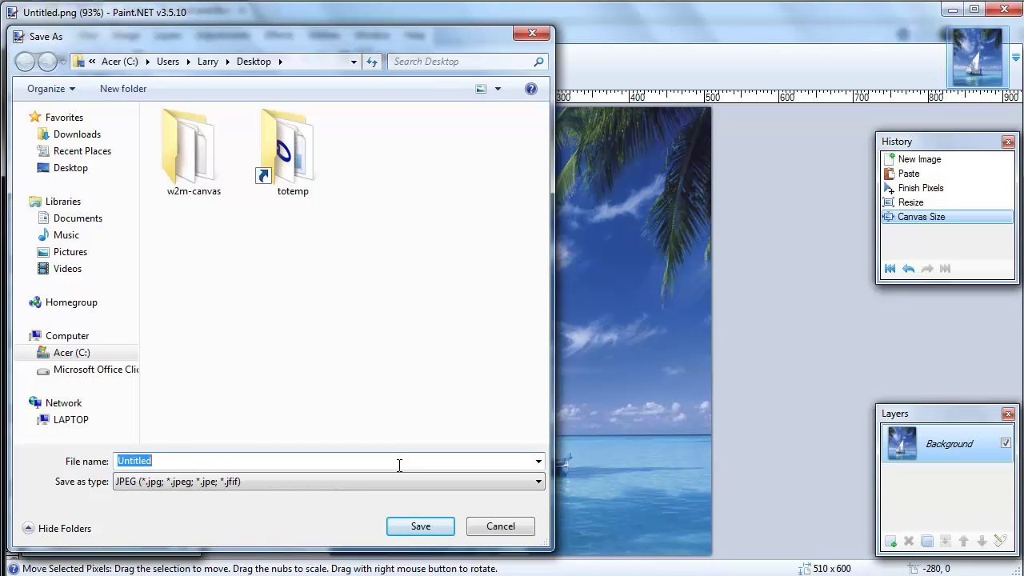
pyautogui.write('resized-file')
# Save as resized-file and lower the JPEG quality from 100 to 99.
pyautogui.click(421, 527)
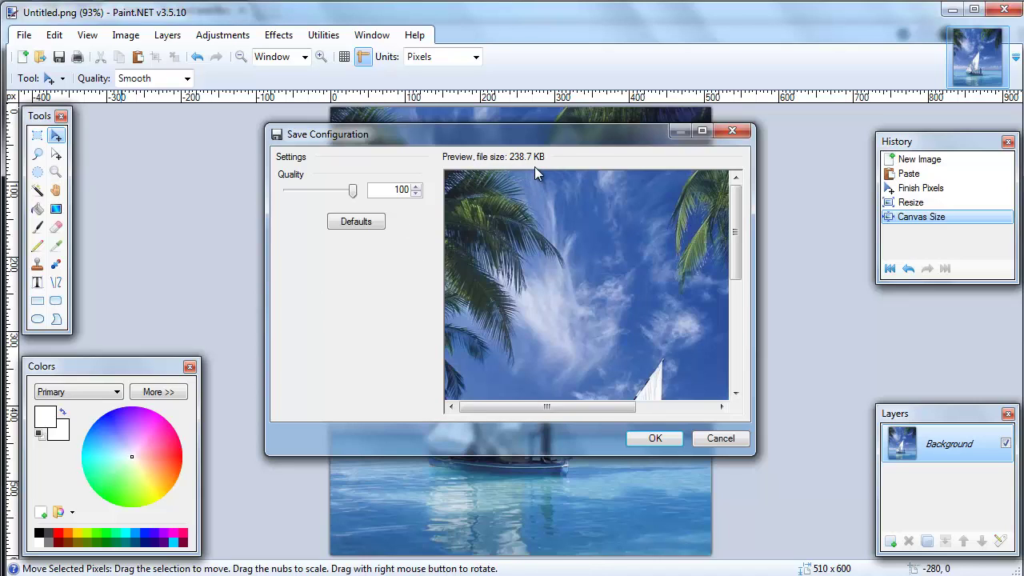
pyautogui.click(417, 194)
pyautogui.click(415, 187)
pyautogui.click(415, 193)
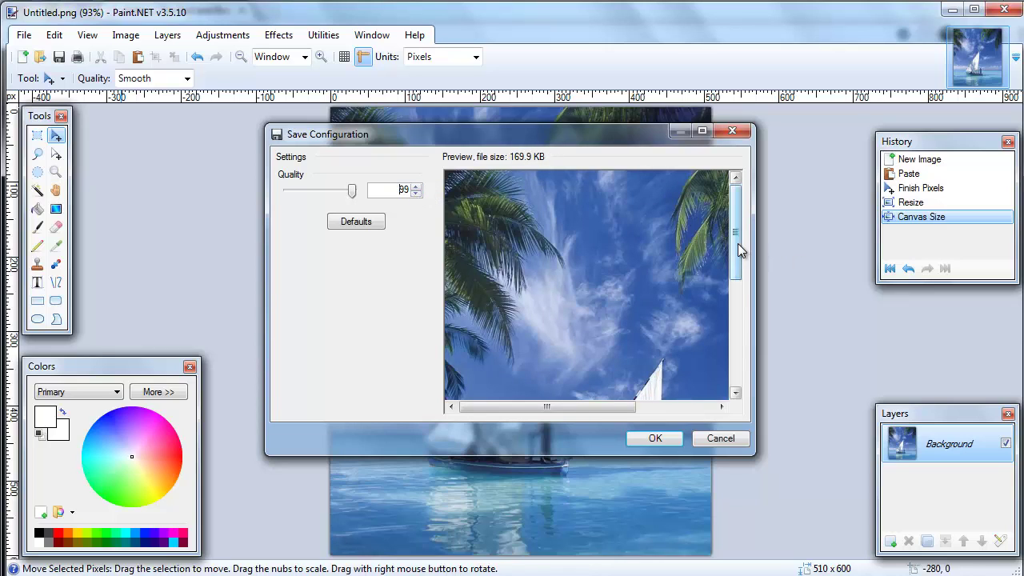
pyautogui.moveTo(737, 247); pyautogui.dragTo(732, 365)
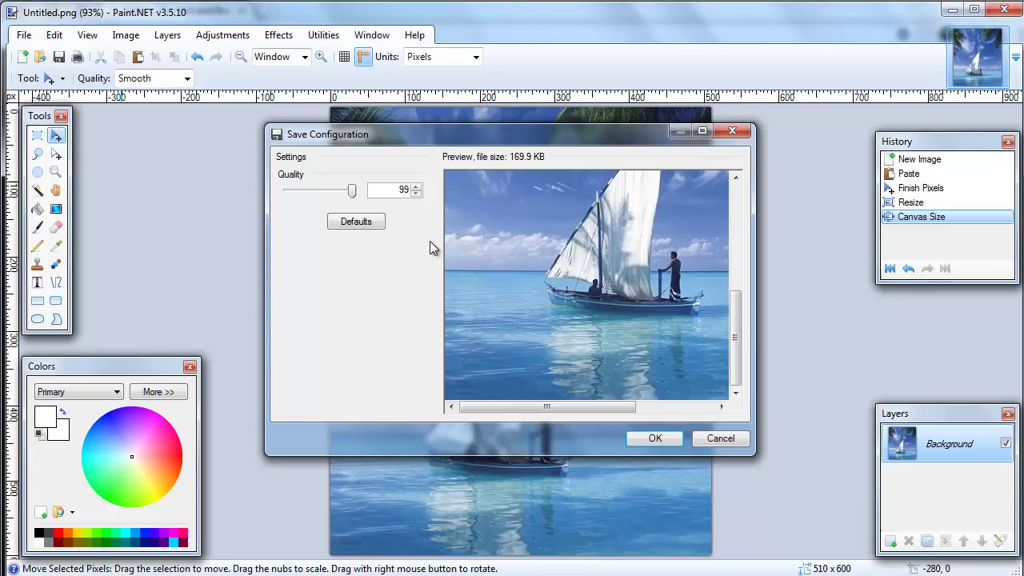
# Try lower JPEG quality values down to 83, then raise it back to 98.
pyautogui.click(417, 195)
pyautogui.click(418, 195)
pyautogui.click(417, 195)
pyautogui.click(417, 194)
pyautogui.click(417, 193)
pyautogui.click(416, 193)
pyautogui.click(417, 194)
pyautogui.click(416, 193)
pyautogui.click(417, 193)
pyautogui.click(416, 194)
pyautogui.click(417, 193)
pyautogui.click(417, 193)
pyautogui.click(417, 194)
pyautogui.click(417, 193)
pyautogui.click(416, 194)
pyautogui.click(416, 193)
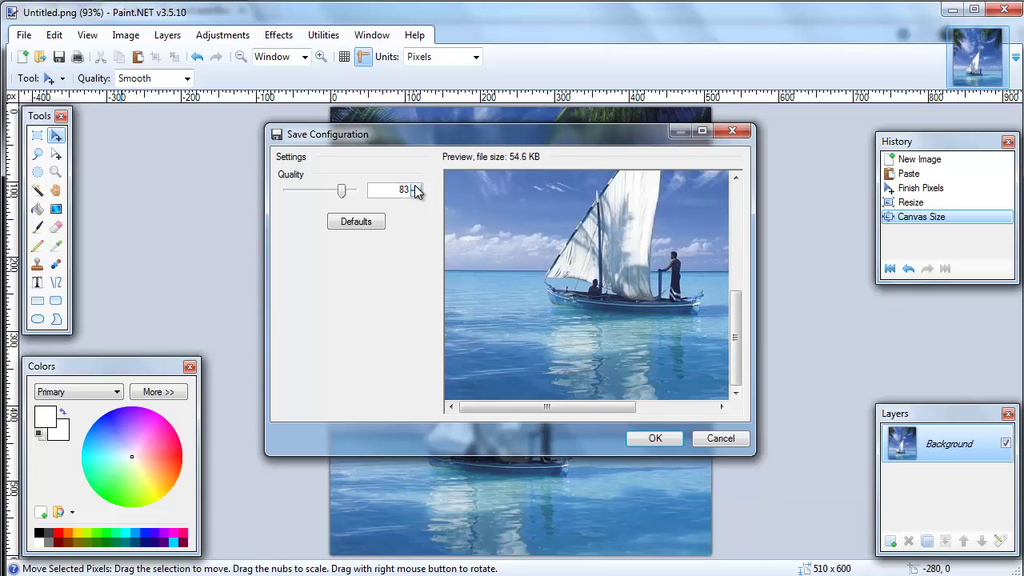
pyautogui.click(416, 187)
pyautogui.click(416, 187)
pyautogui.click(415, 187)
pyautogui.click(416, 187)
pyautogui.click(416, 187)
pyautogui.click(415, 187)
pyautogui.click(416, 187)
pyautogui.click(415, 188)
pyautogui.click(416, 187)
pyautogui.click(416, 187)
pyautogui.click(416, 187)
pyautogui.click(416, 187)
pyautogui.click(416, 187)
pyautogui.click(416, 187)
pyautogui.click(416, 187)
pyautogui.click(416, 187)
pyautogui.click(416, 187)
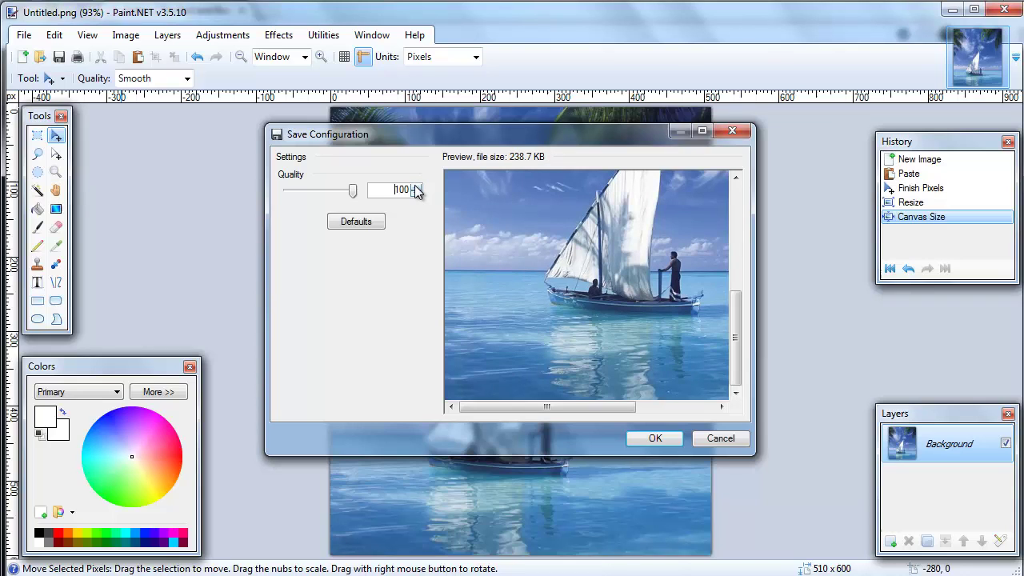
# Settle the JPEG quality at 99 and finish saving resized-file.jpg.
pyautogui.click(415, 194)
pyautogui.click(415, 195)
pyautogui.click(416, 190)
pyautogui.click(656, 439)
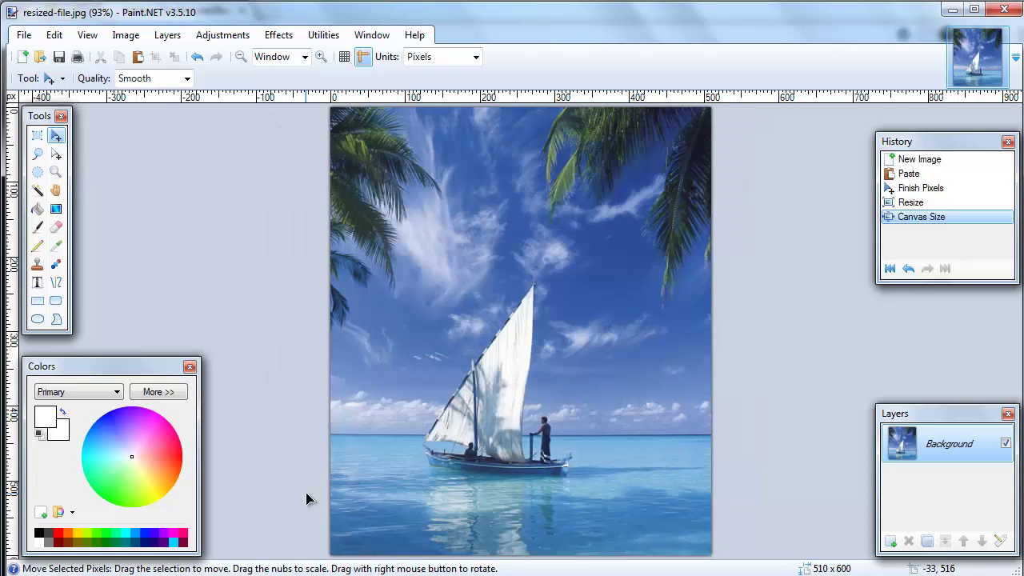